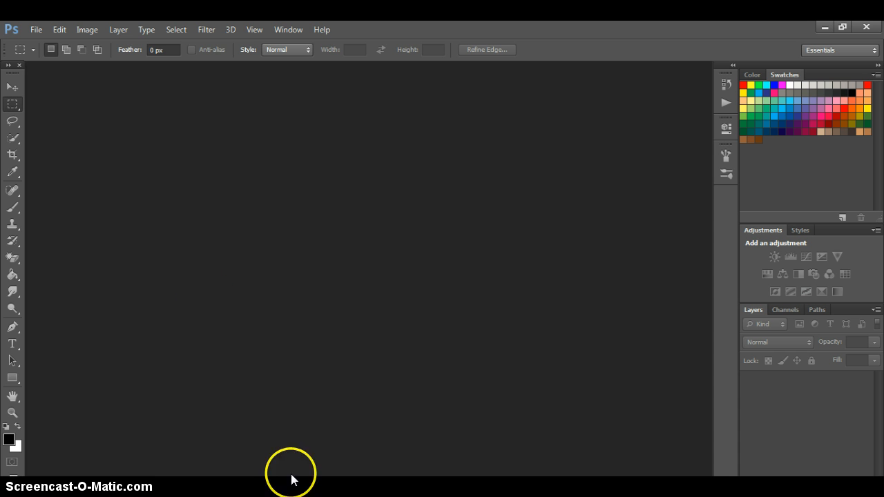
# Step: Open 100_0030.JPG from the Claymation Tone folder as a document in Photoshop
pyautogui.click(193, 439)
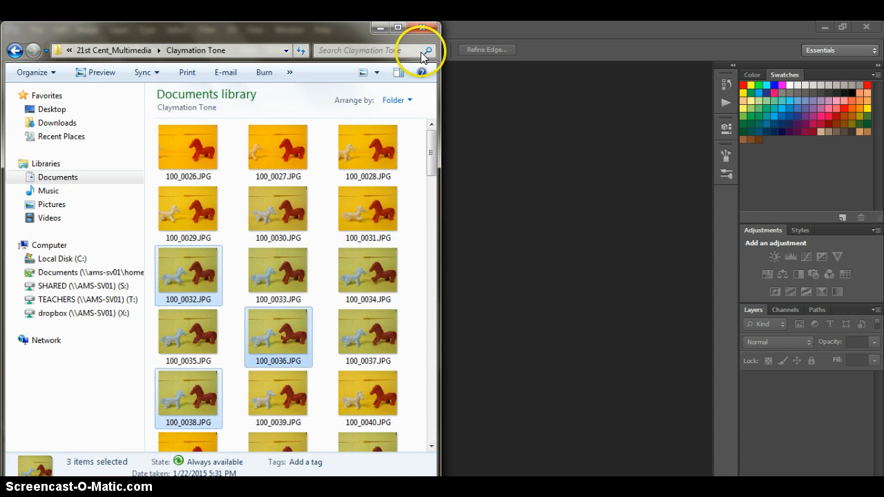
pyautogui.click(395, 26)
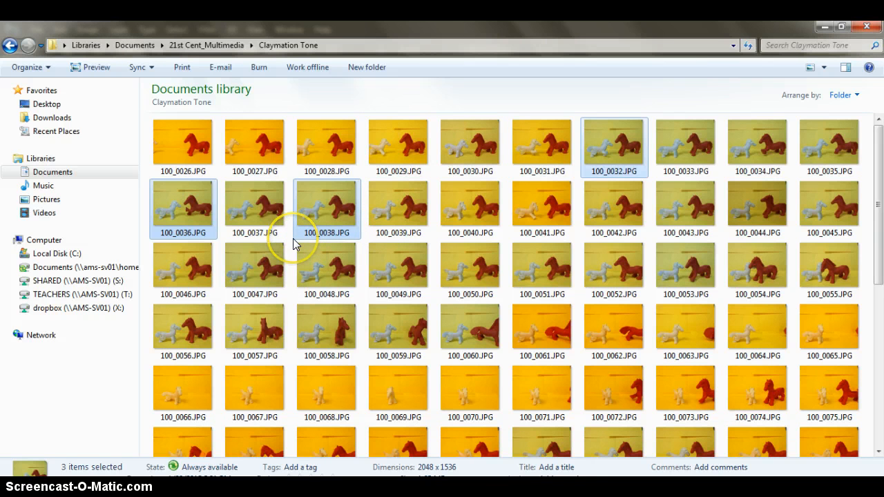
pyautogui.press('super+Left')
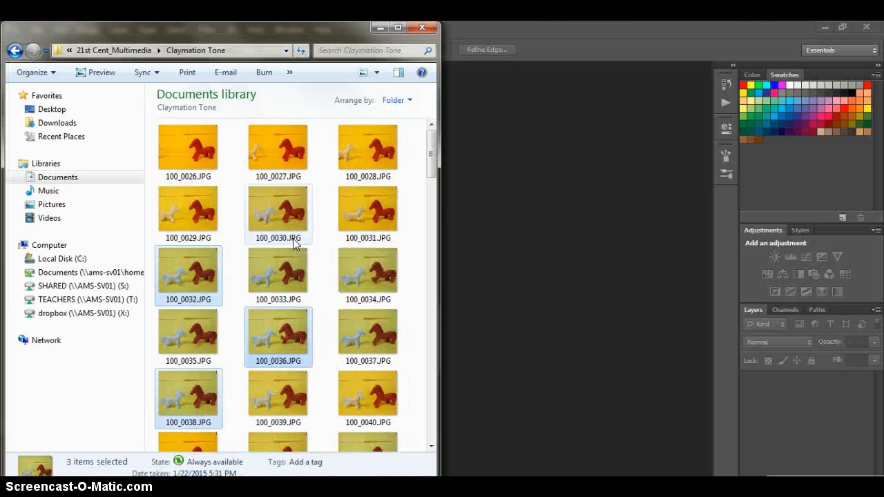
pyautogui.moveTo(277, 208); pyautogui.dragTo(564, 290)
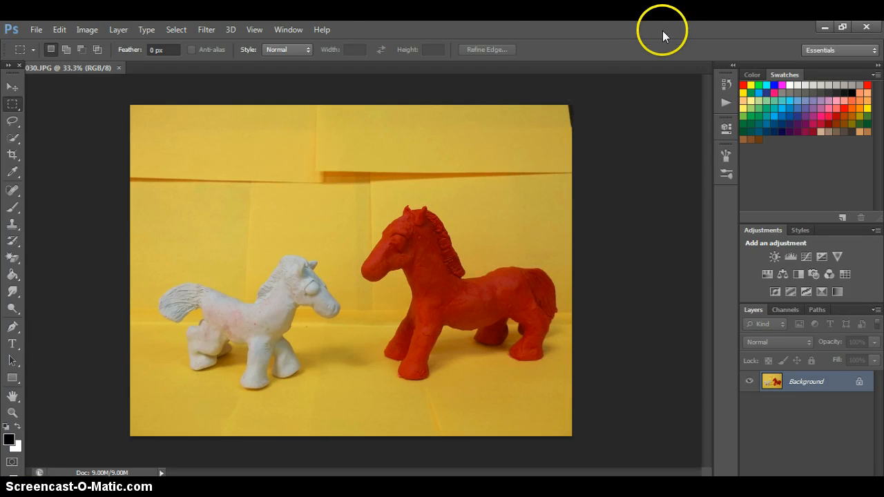
pyautogui.click(87, 32)
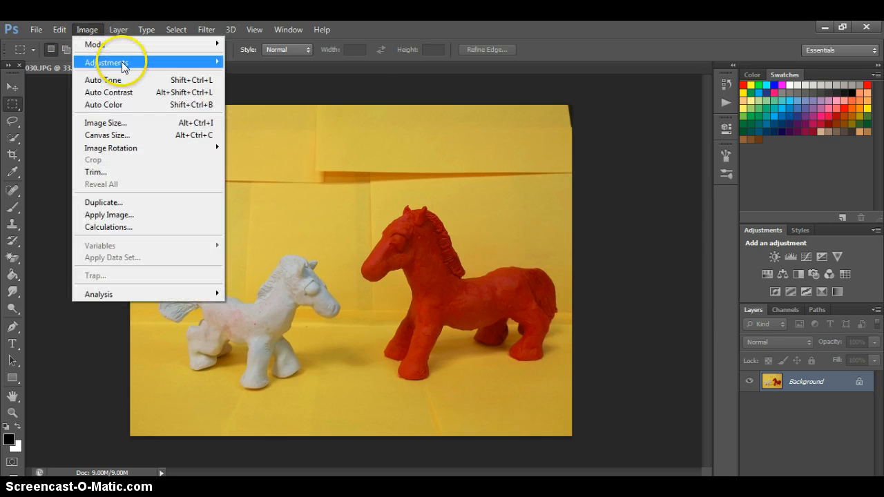
pyautogui.moveTo(123, 63)
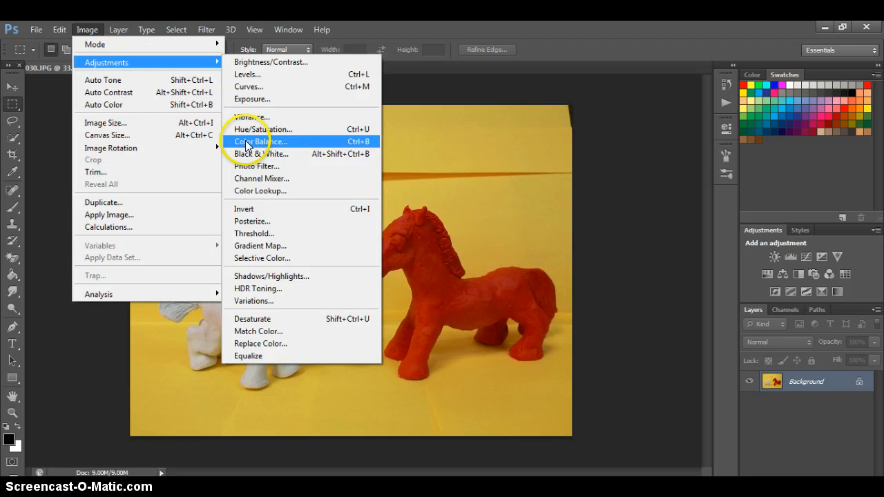
pyautogui.click(617, 175)
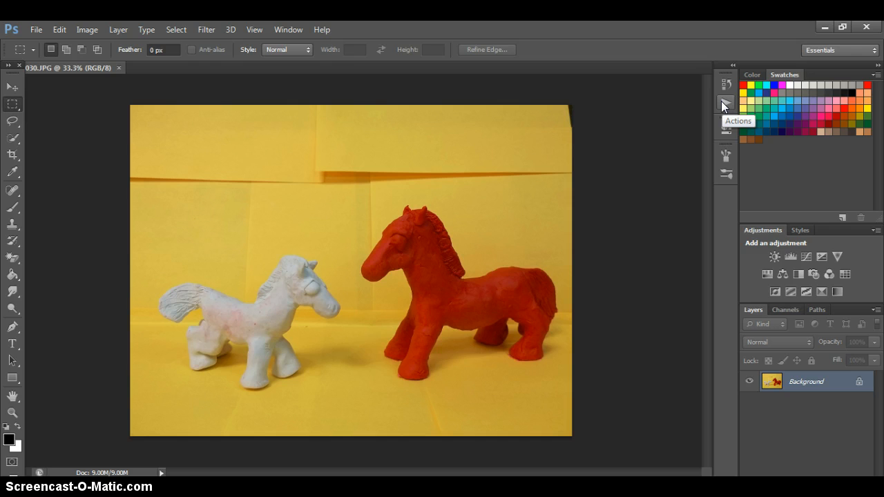
# Step: Create a new action named Tone in the Default Actions set and start recording it
pyautogui.click(285, 30)
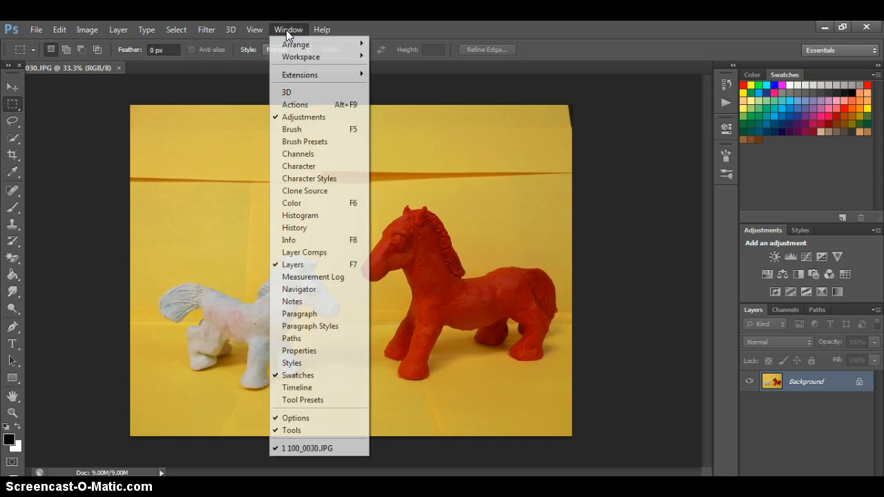
pyautogui.click(296, 105)
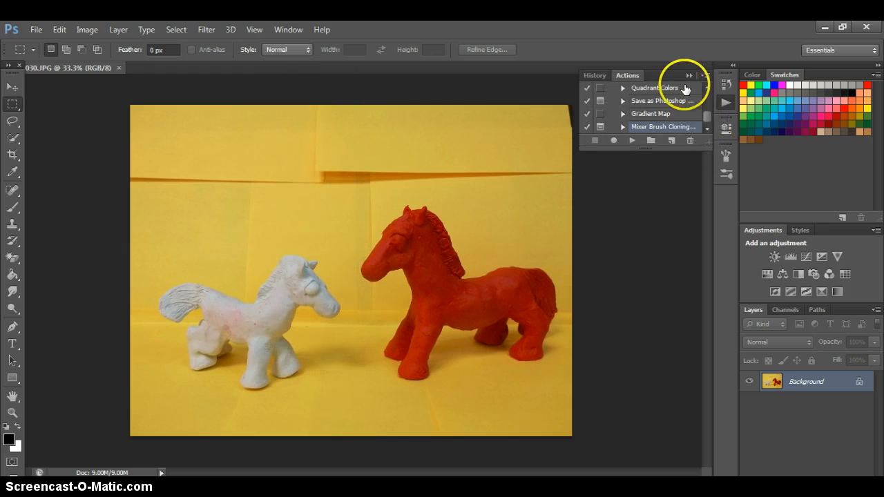
pyautogui.click(727, 102)
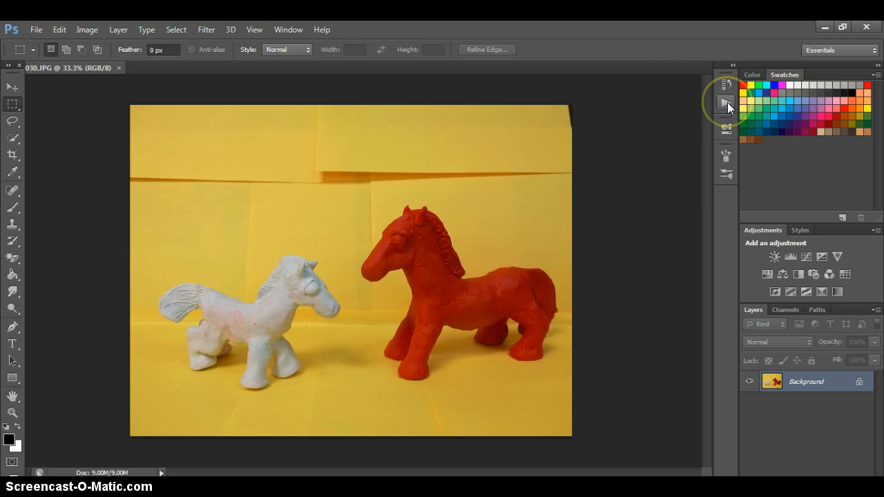
pyautogui.click(727, 102)
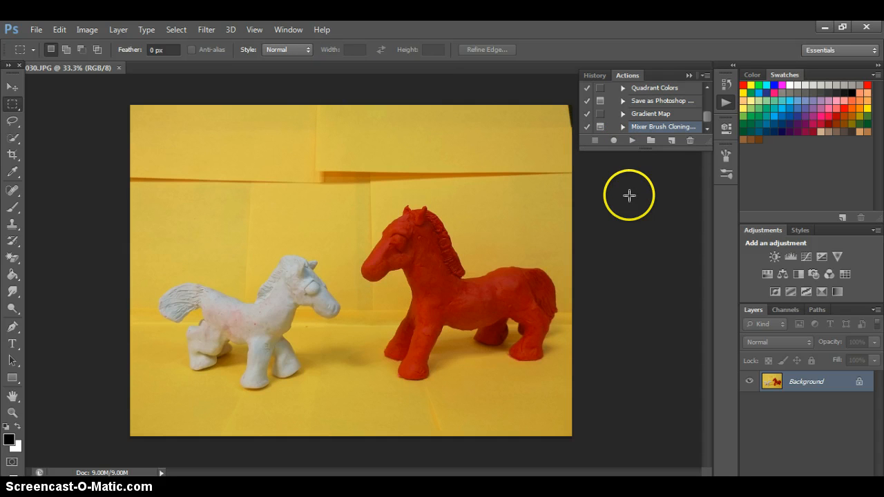
pyautogui.click(668, 141)
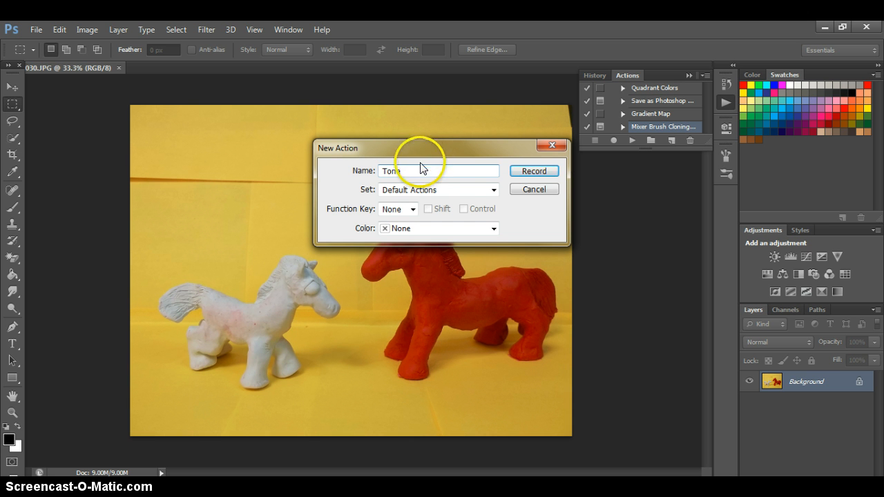
pyautogui.click(529, 170)
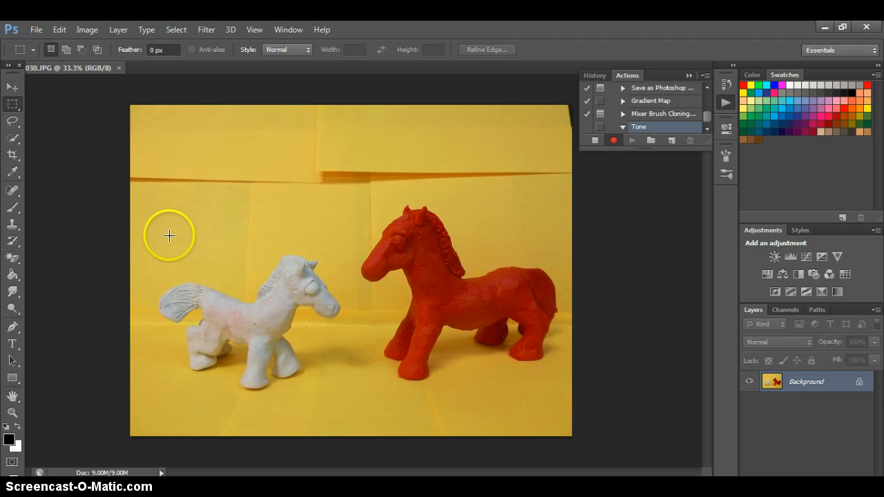
# Step: Apply a Color Balance adjustment to the photo's midtones with color levels +61, 0 and -24
pyautogui.click(88, 29)
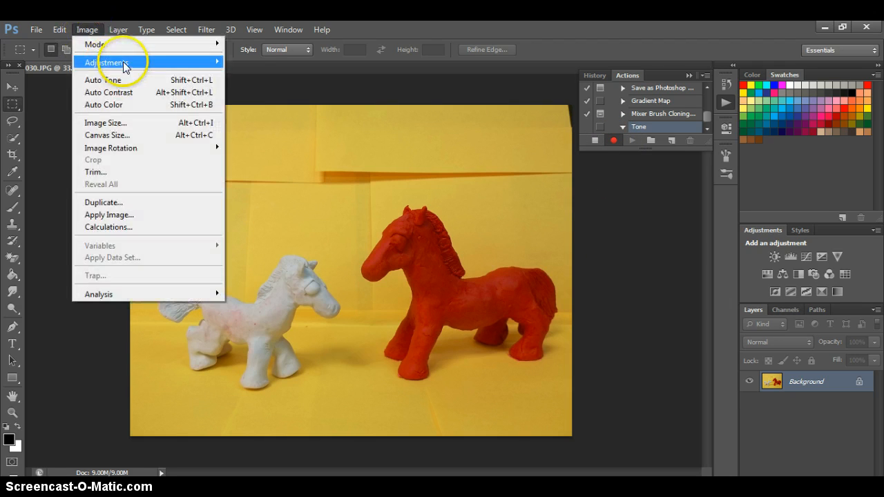
pyautogui.moveTo(125, 65)
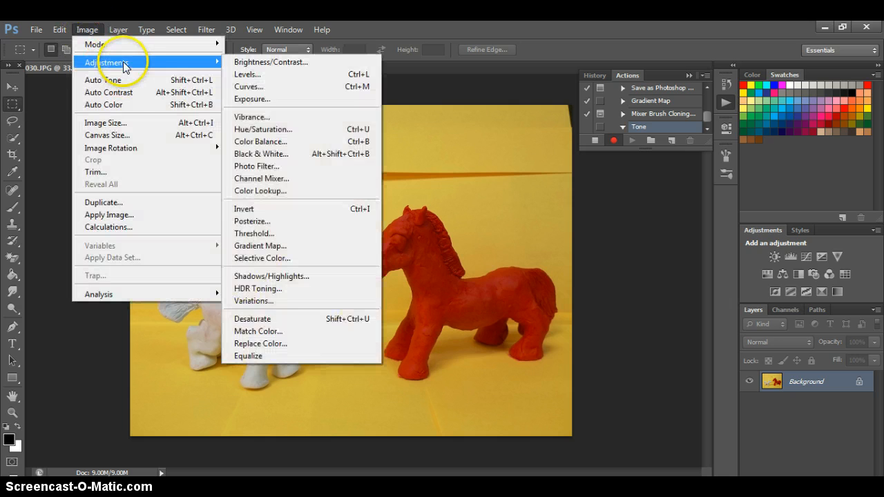
pyautogui.click(269, 143)
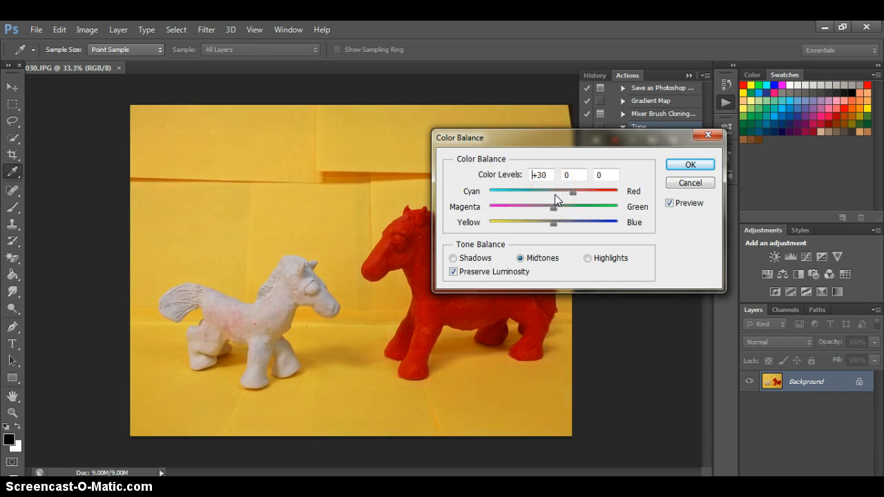
pyautogui.moveTo(578, 192); pyautogui.dragTo(592, 193)
pyautogui.moveTo(553, 223)
pyautogui.mouseDown()
pyautogui.moveTo(538, 223)
pyautogui.moveTo(552, 226)
pyautogui.mouseUp()
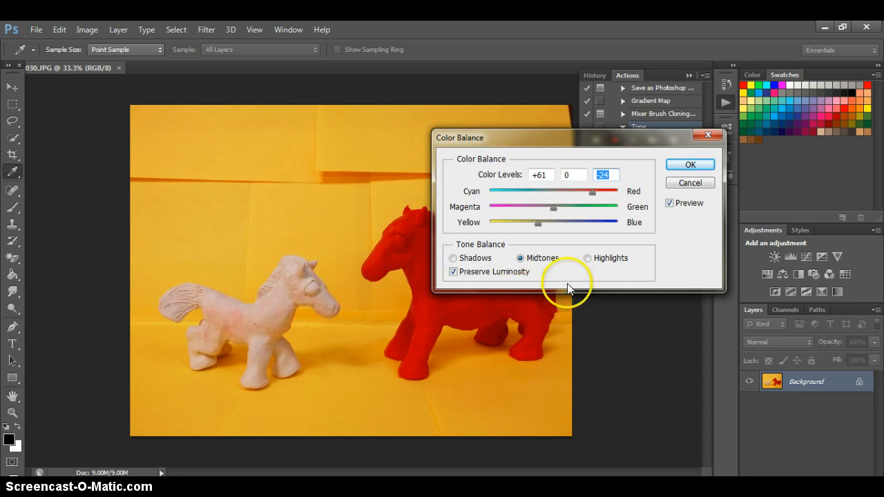
pyautogui.click(680, 165)
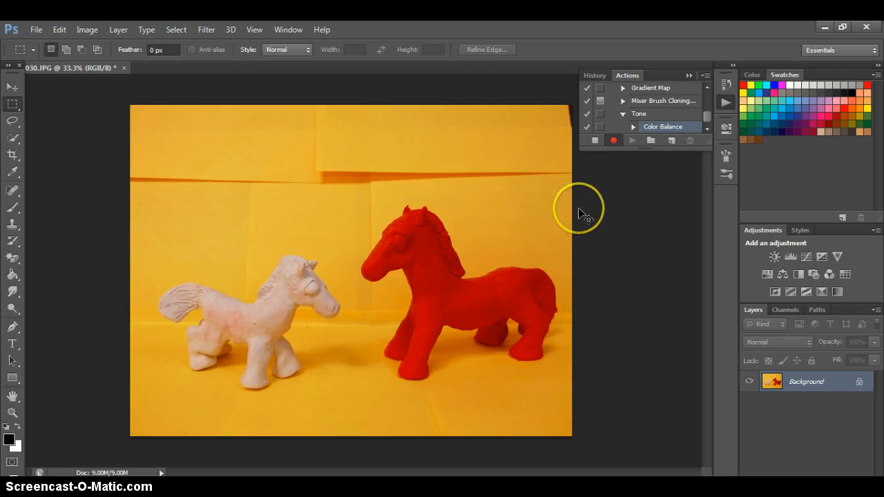
# Step: Save the adjusted photo as the last recorded command and stop recording the Tone action
pyautogui.hotkey('ctrl', 's')
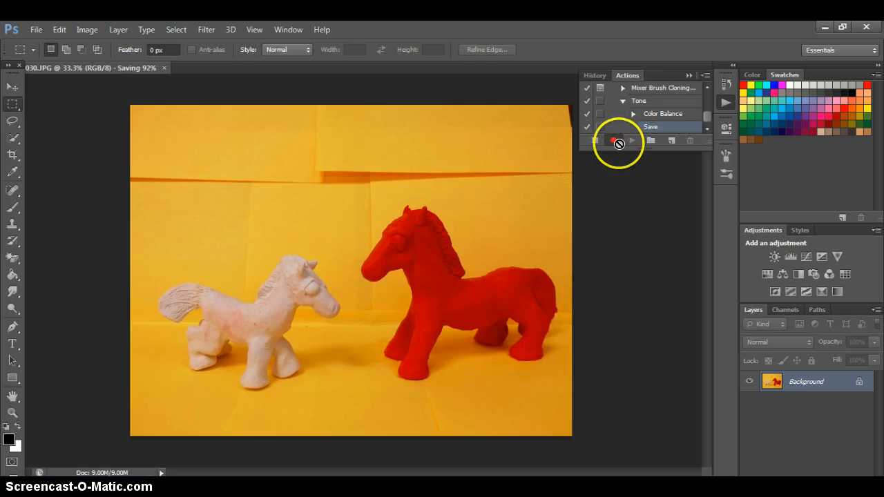
pyautogui.click(595, 144)
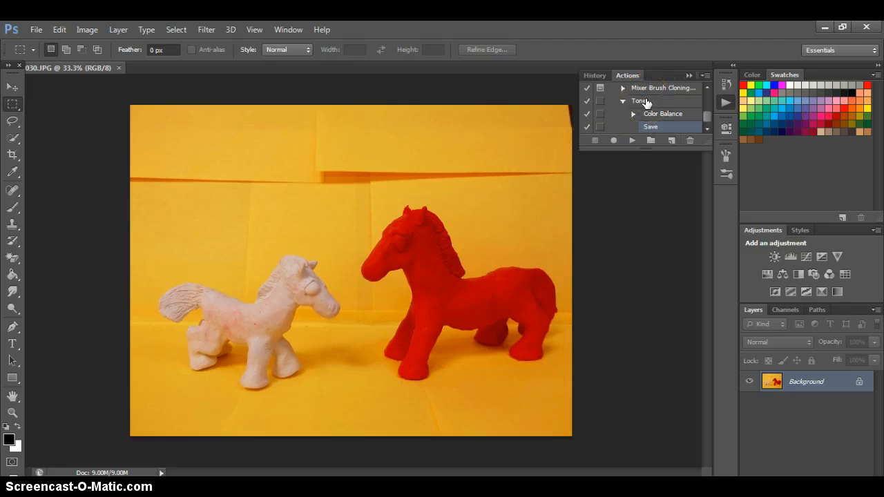
pyautogui.click(647, 103)
pyautogui.click(653, 129)
pyautogui.click(725, 103)
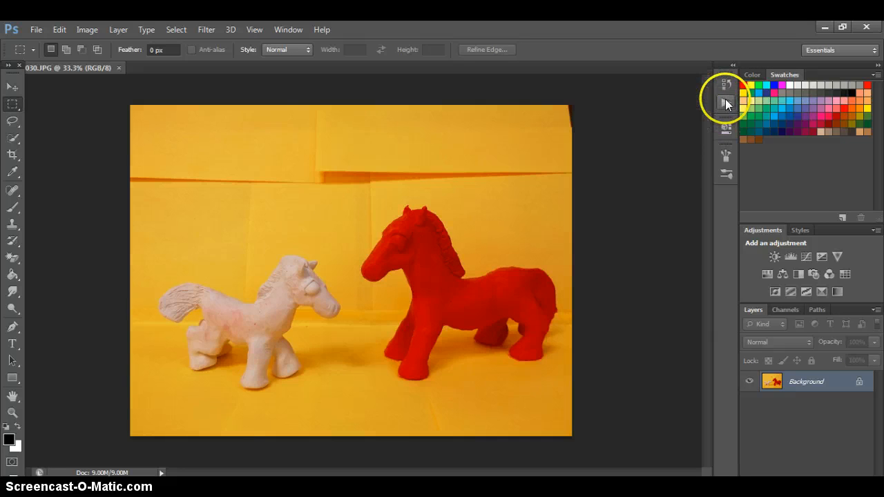
# Step: Open the photos 100_0033.JPG through 100_0037.JPG from the Claymation folder
pyautogui.click(40, 28)
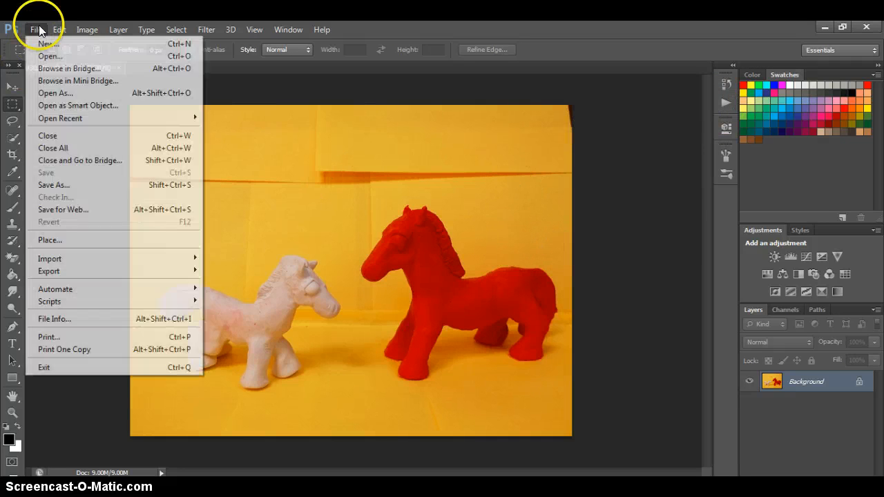
pyautogui.click(64, 56)
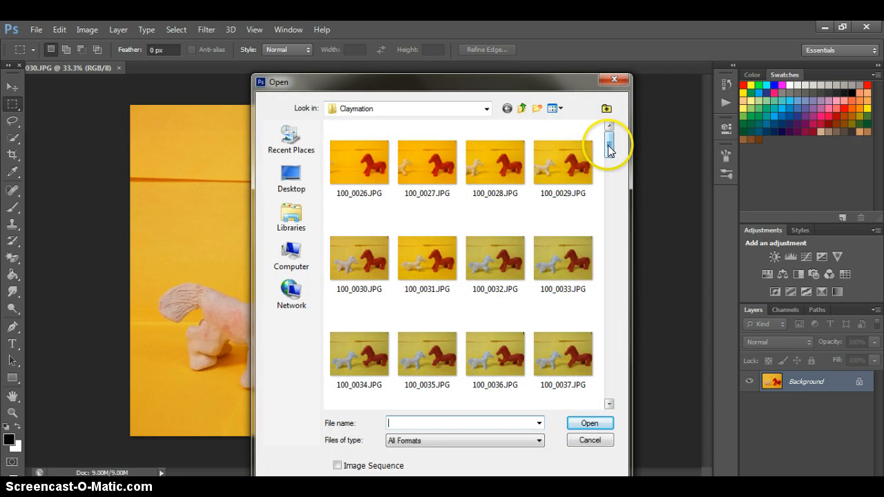
pyautogui.scroll(-1, 608, 157)
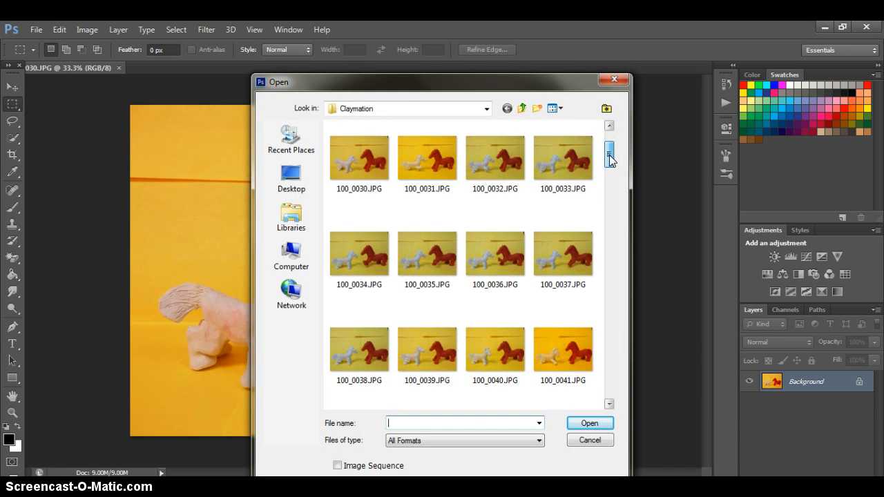
pyautogui.moveTo(609, 158); pyautogui.dragTo(608, 181)
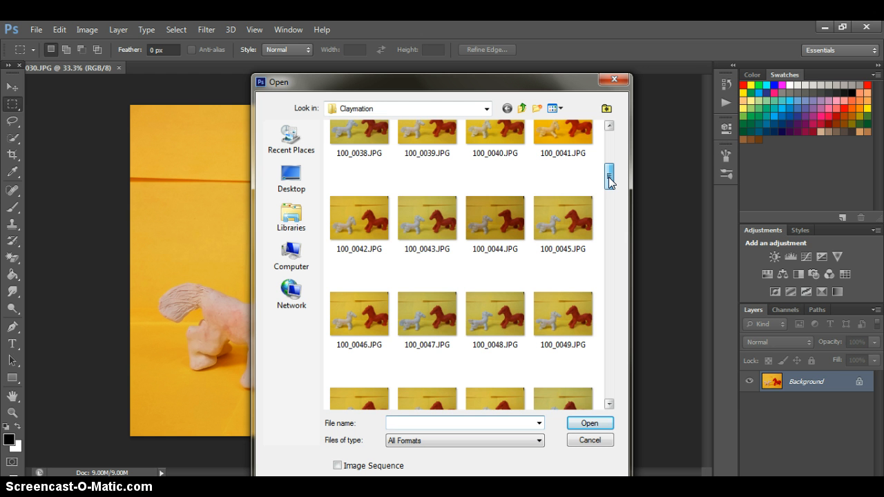
pyautogui.moveTo(609, 178)
pyautogui.mouseDown()
pyautogui.moveTo(611, 199)
pyautogui.moveTo(617, 149)
pyautogui.moveTo(609, 179)
pyautogui.mouseUp()
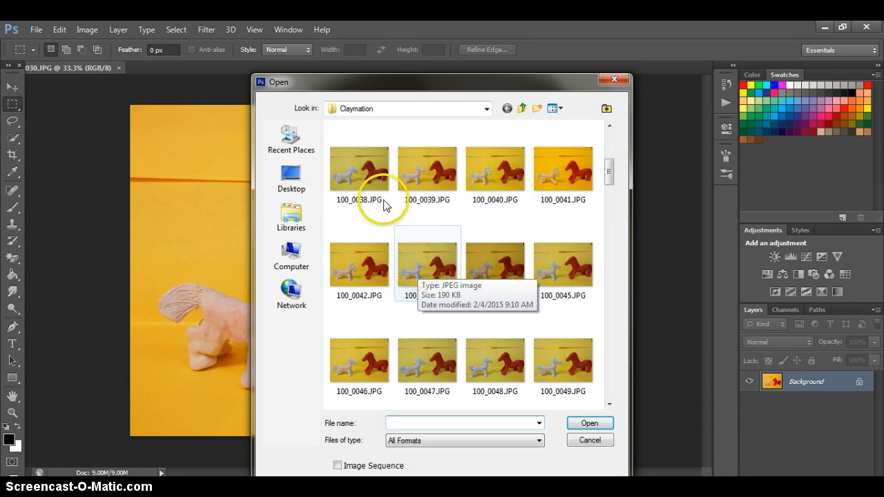
pyautogui.moveTo(611, 172); pyautogui.dragTo(609, 134)
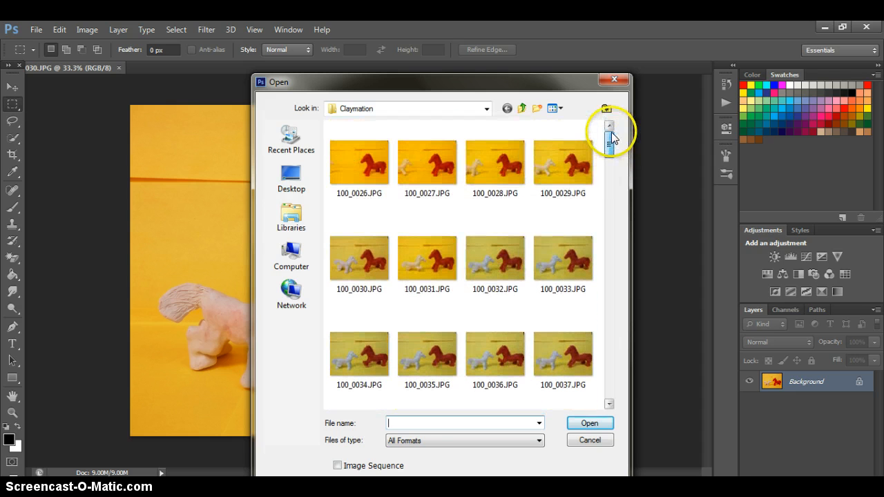
pyautogui.click(547, 268)
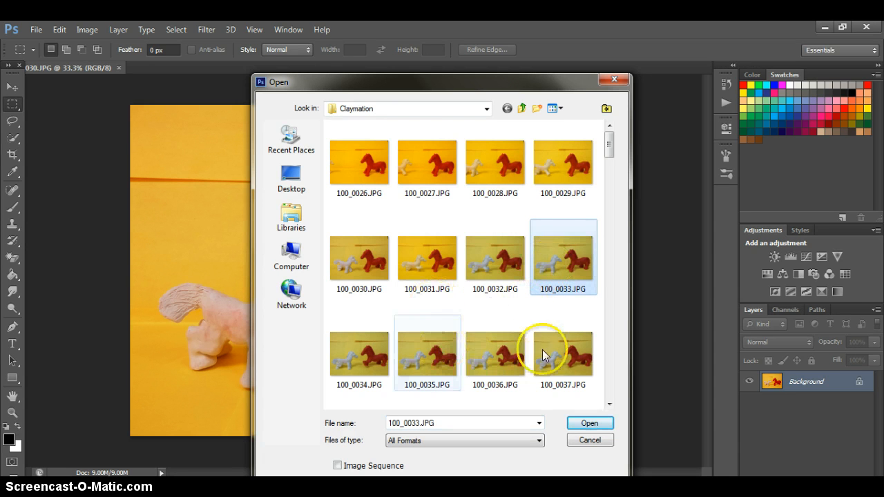
pyautogui.keyDown('shift'); pyautogui.click(563, 347); pyautogui.keyUp('shift')
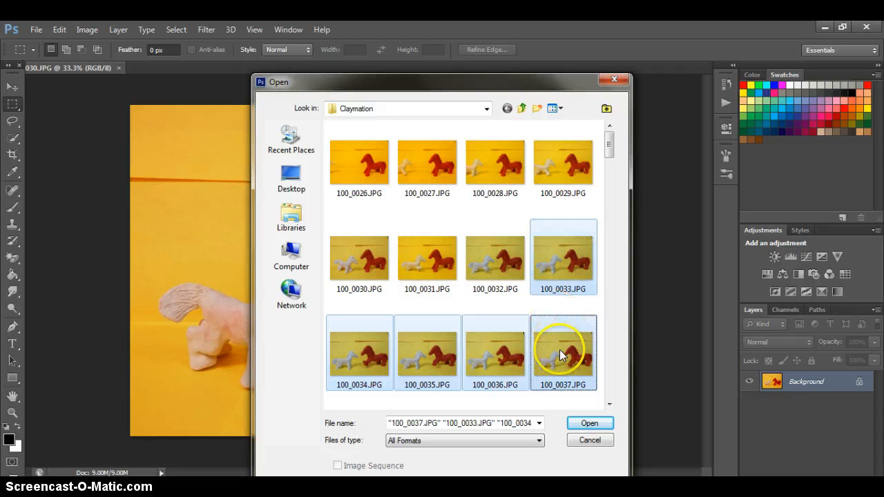
pyautogui.click(589, 423)
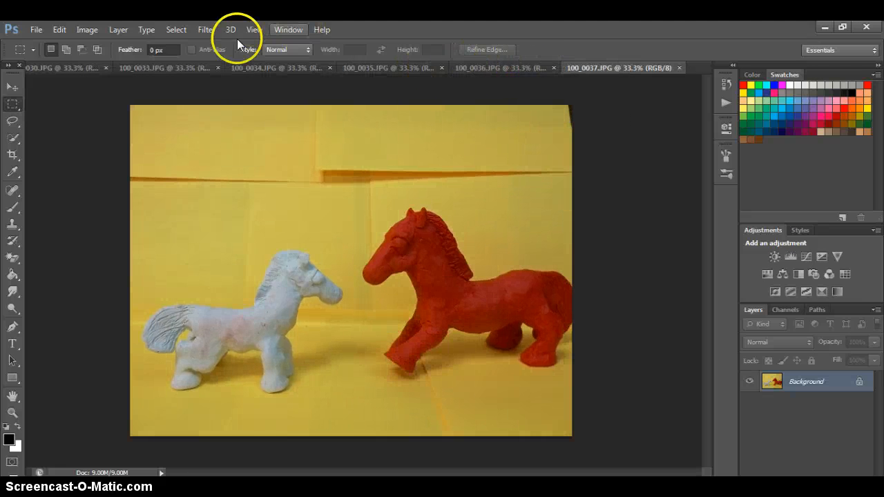
# Step: Run a Batch with the Tone action from Default Actions on the opened files, with destination None
pyautogui.click(39, 32)
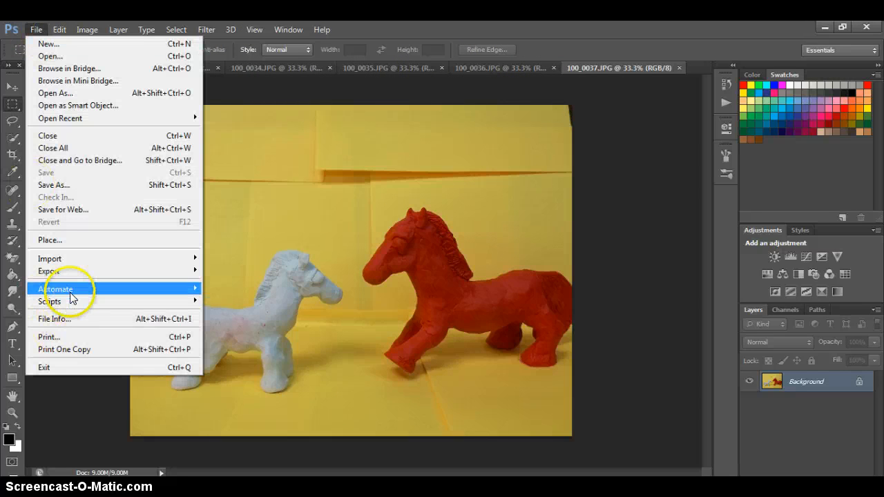
pyautogui.moveTo(68, 290)
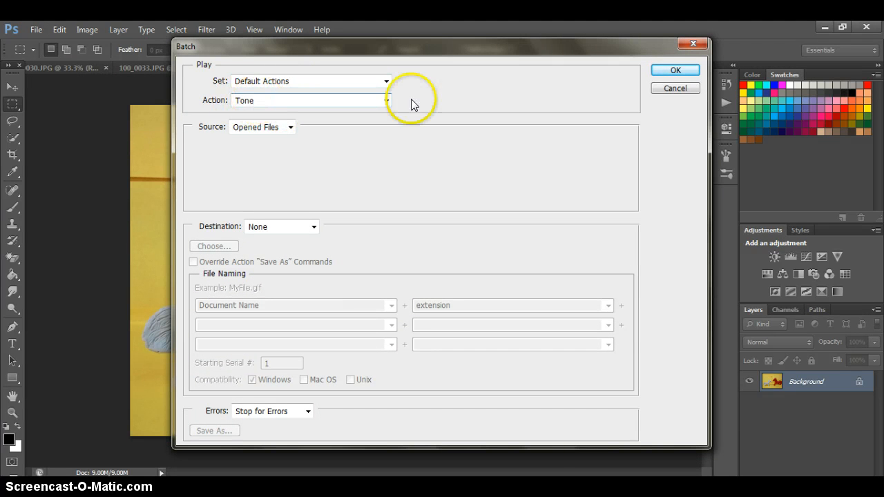
pyautogui.click(387, 102)
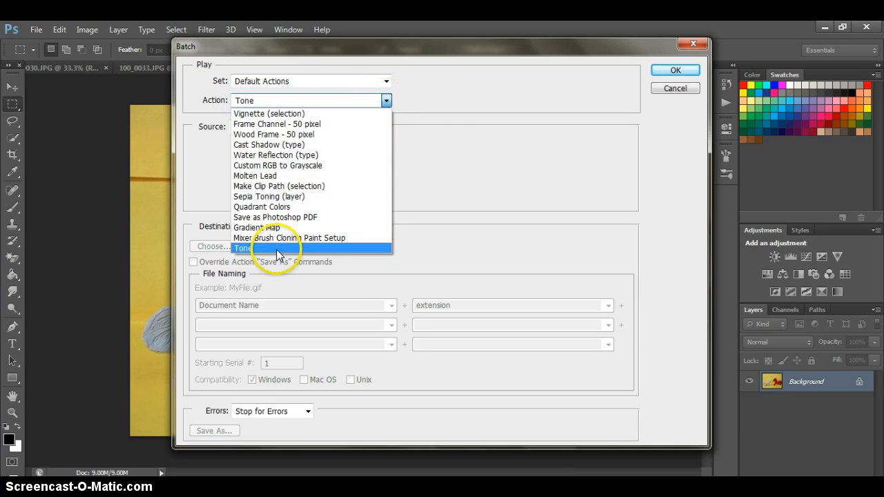
pyautogui.click(457, 89)
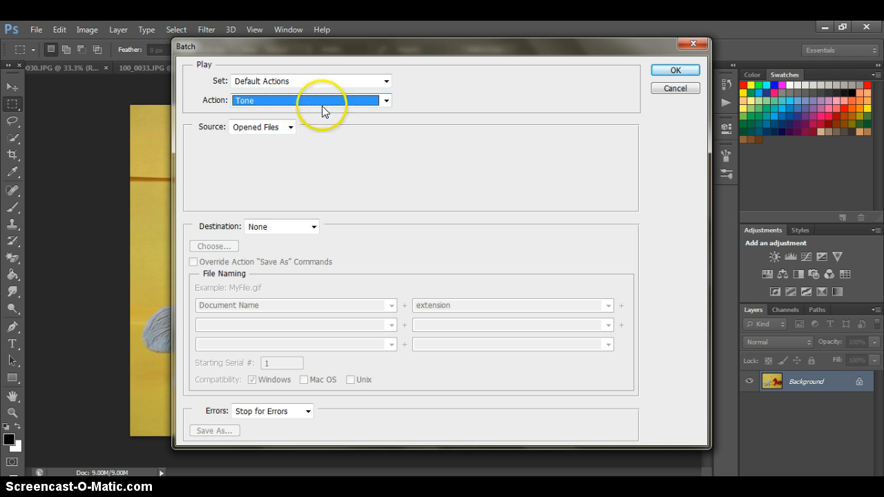
pyautogui.click(291, 127)
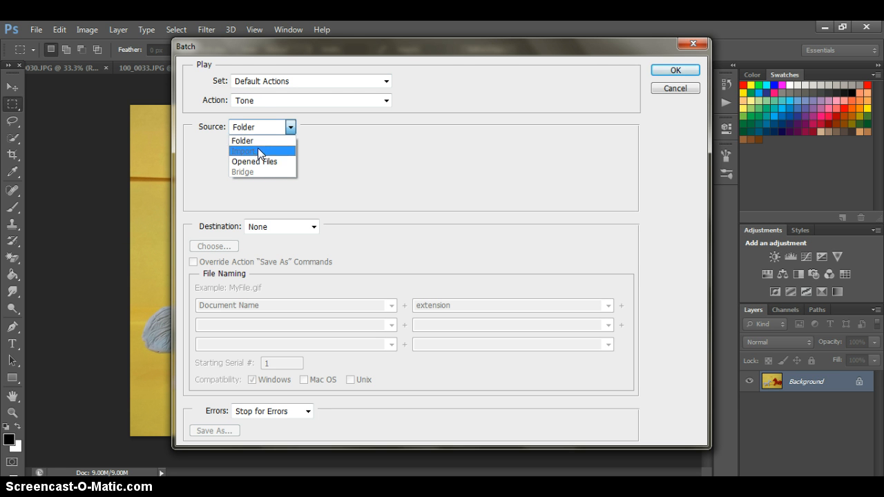
pyautogui.click(261, 161)
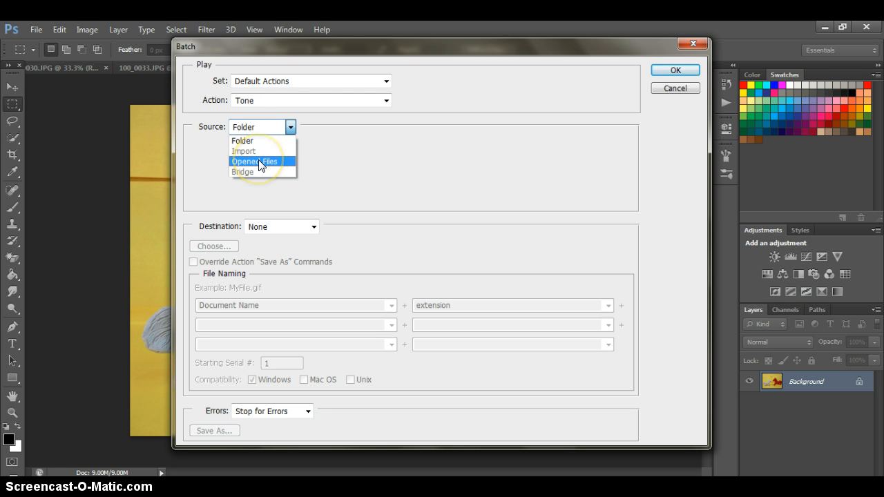
pyautogui.click(259, 161)
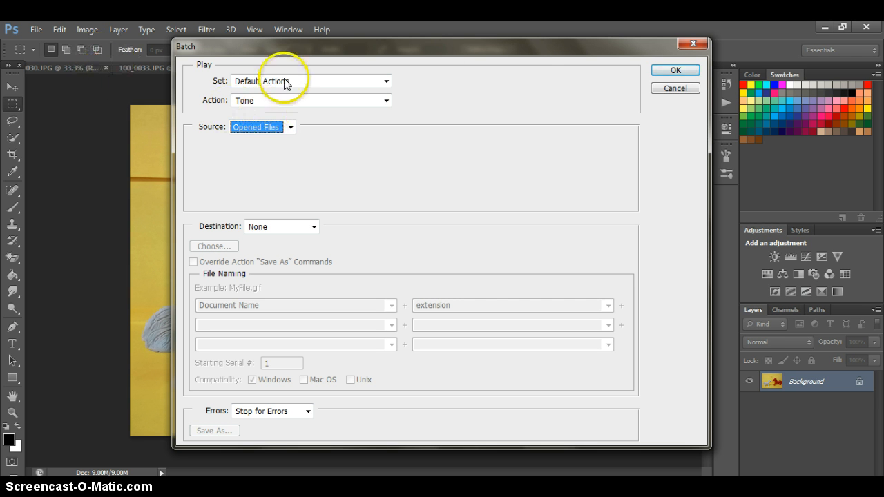
pyautogui.click(663, 69)
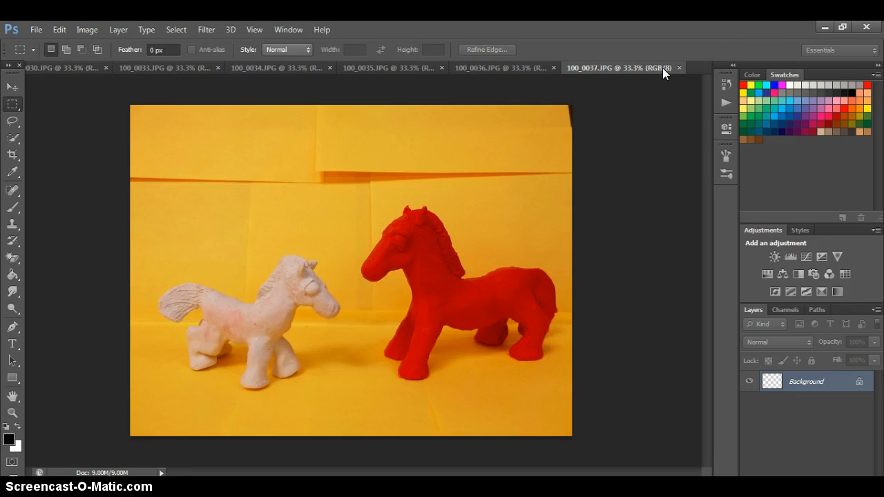